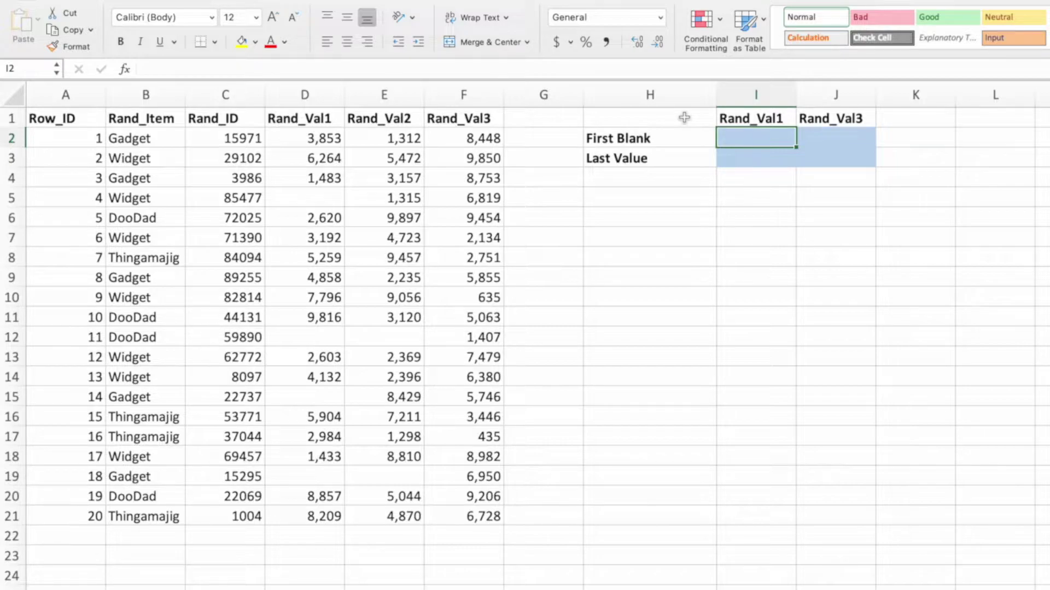
type("=I")
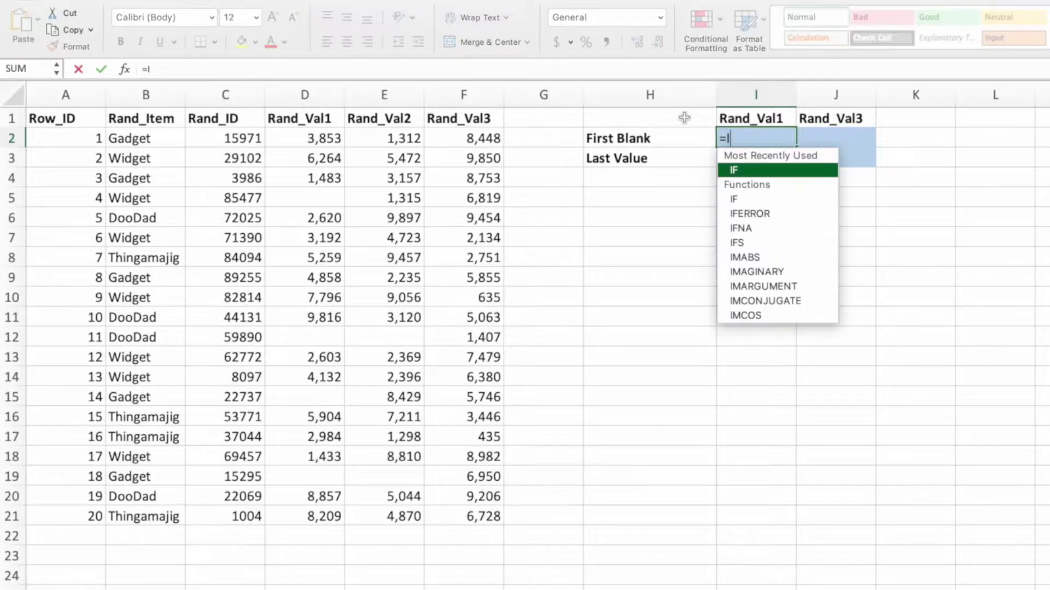
type("SBLANK(")
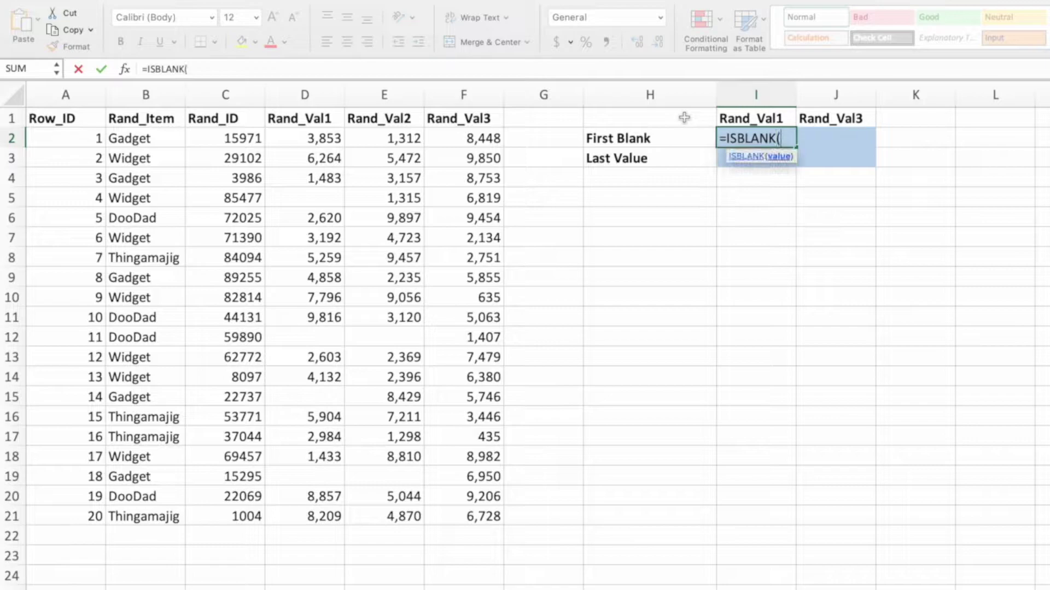
left_click(337, 198)
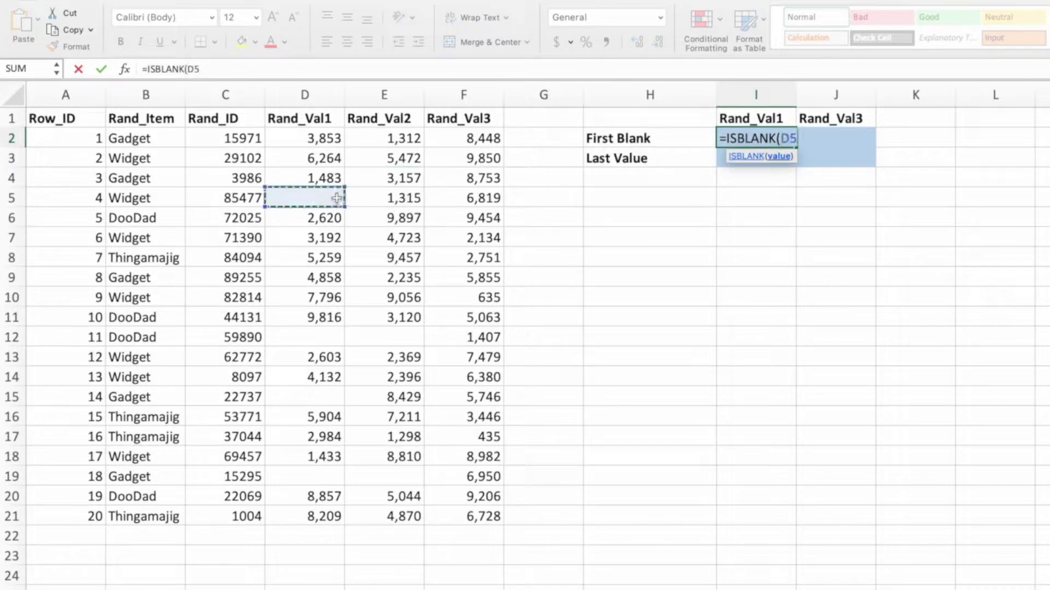
key("Return")
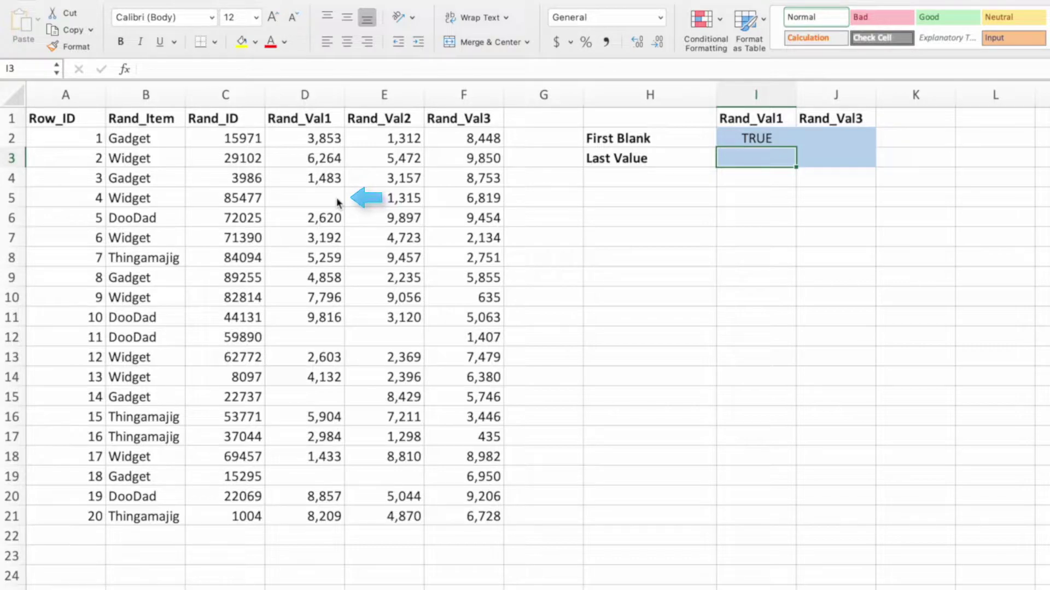
left_click(739, 137)
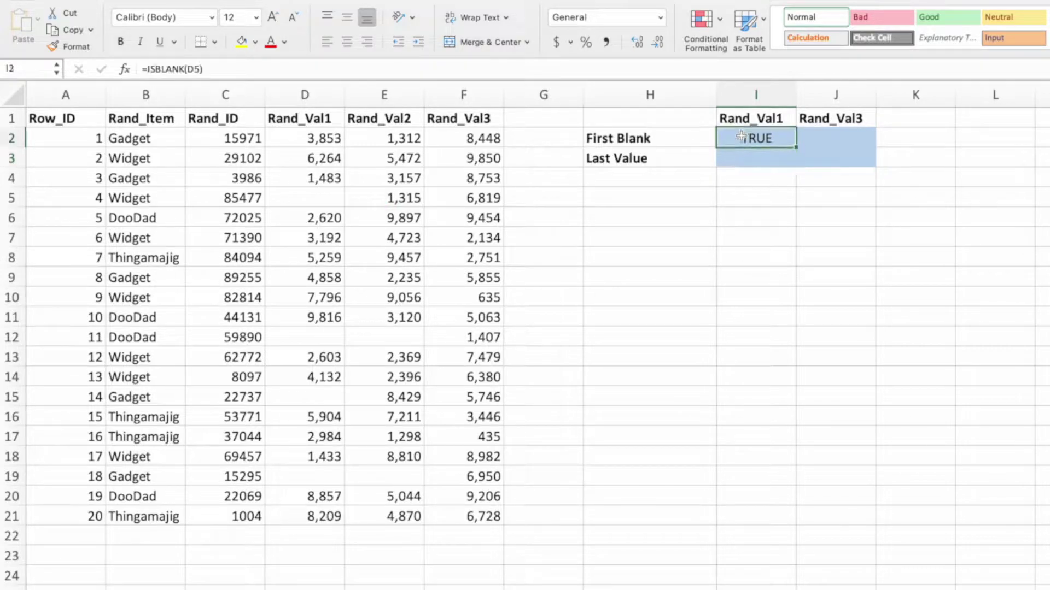
left_click(703, 69)
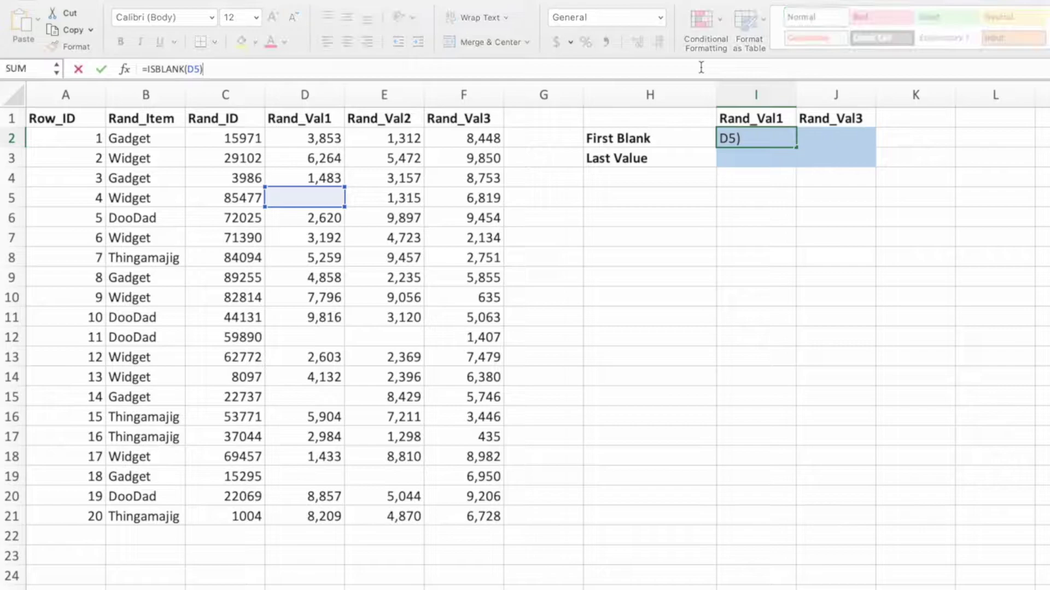
left_click_drag(335, 208, 334, 225)
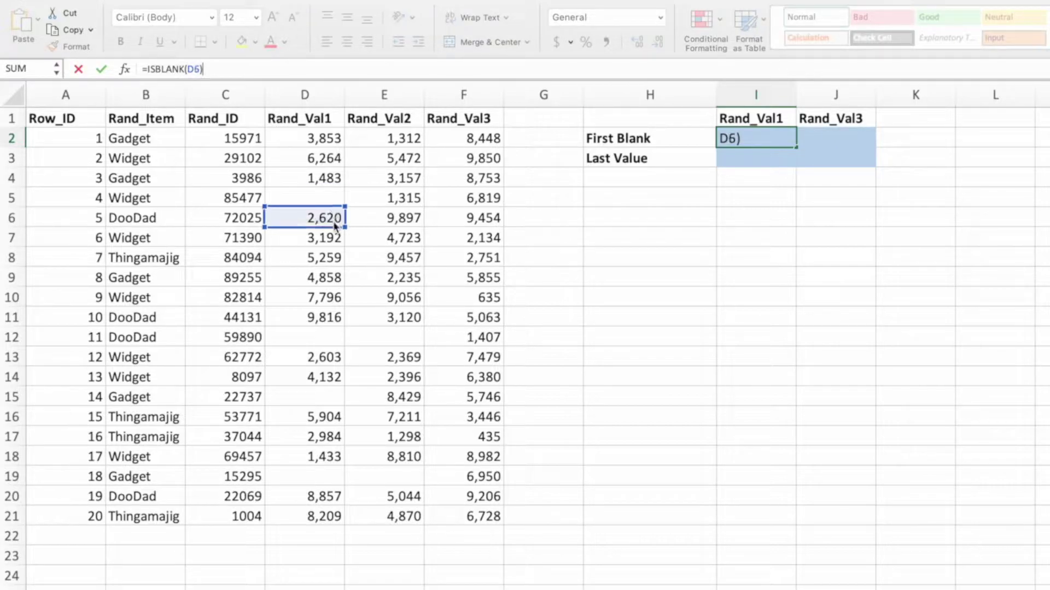
key("Return")
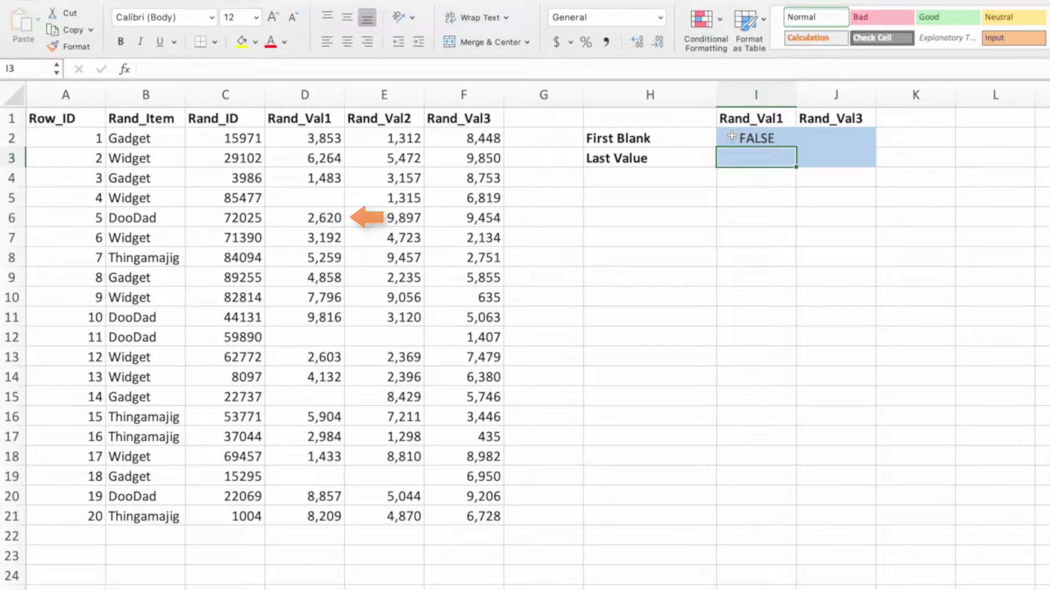
left_click(790, 135)
Step: Replace I2's content with =MATCH(TRUE,ISBLANK(D:D),0), returning 5 as column D's first blank row
key("Delete")
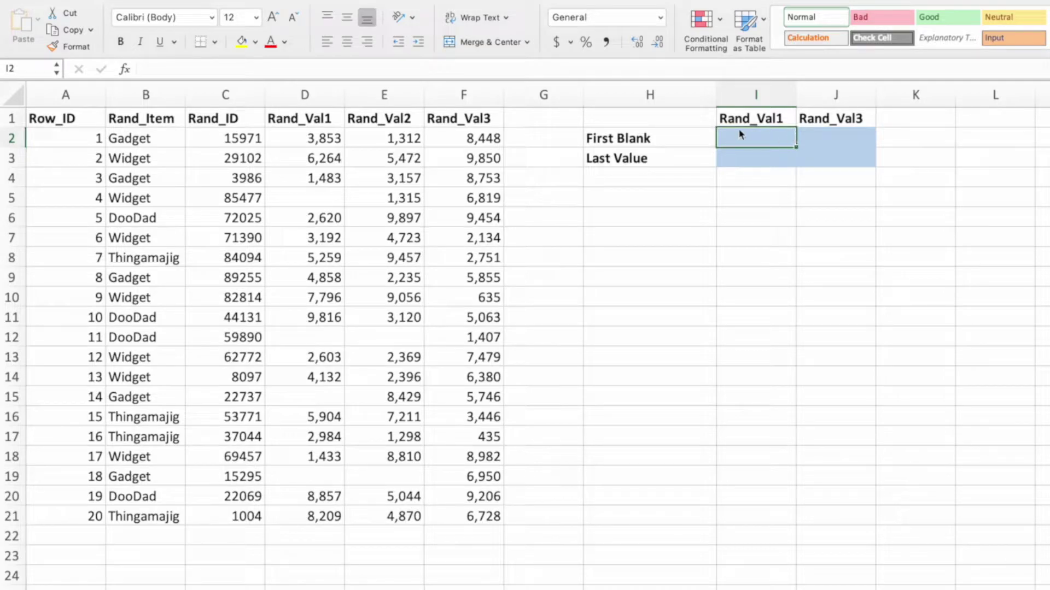
type("=MA")
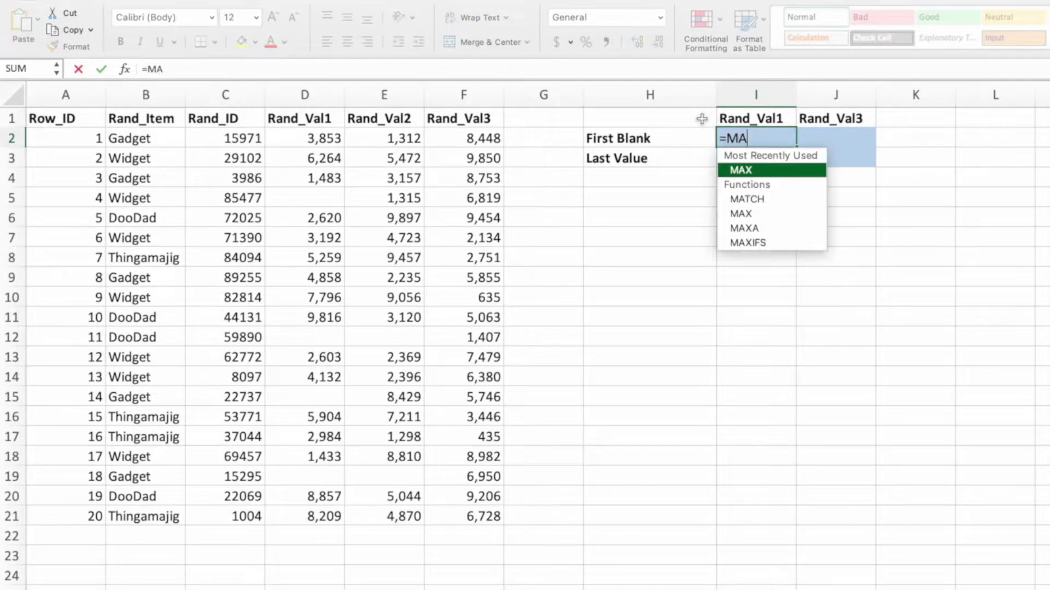
type("TCH(")
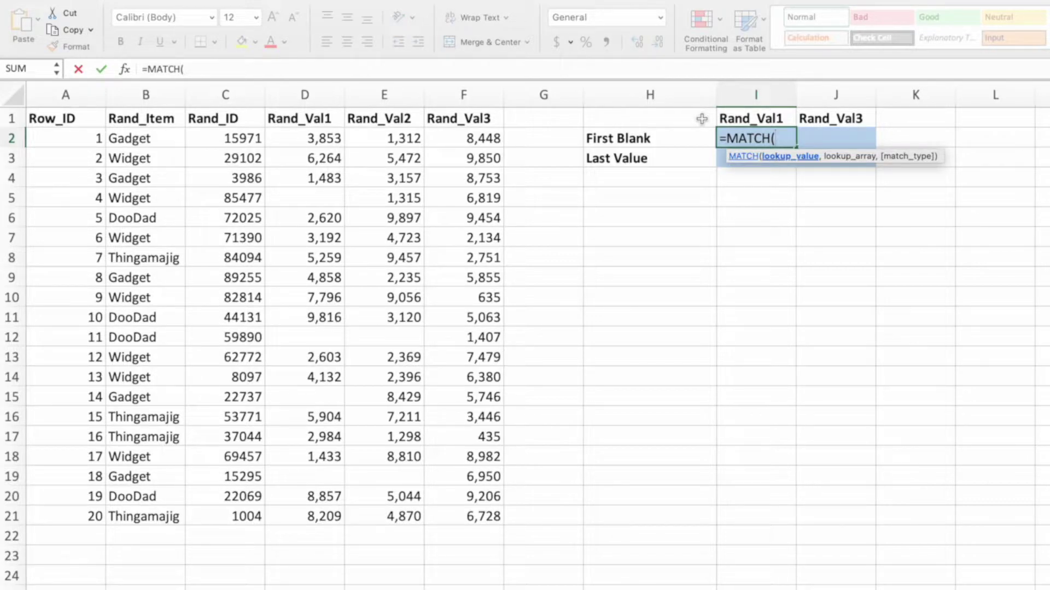
type("TRUE")
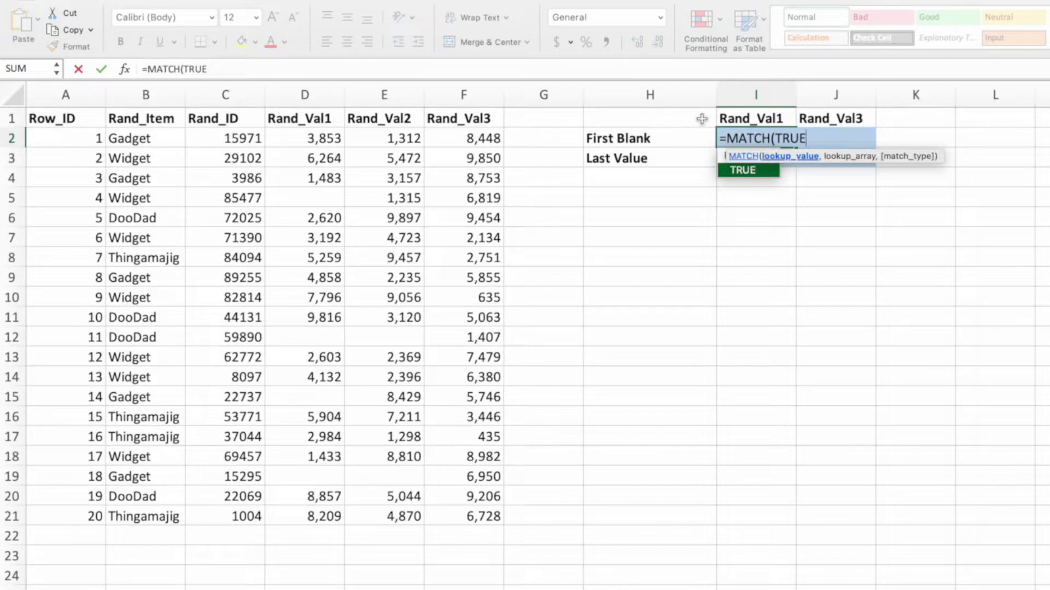
type(",ISBLA")
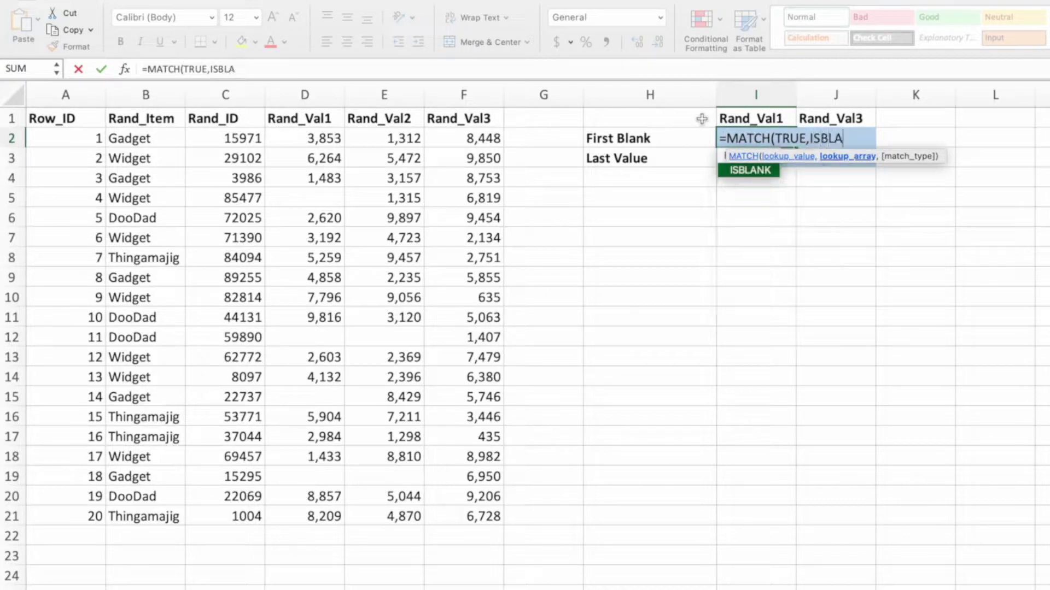
type("NK(")
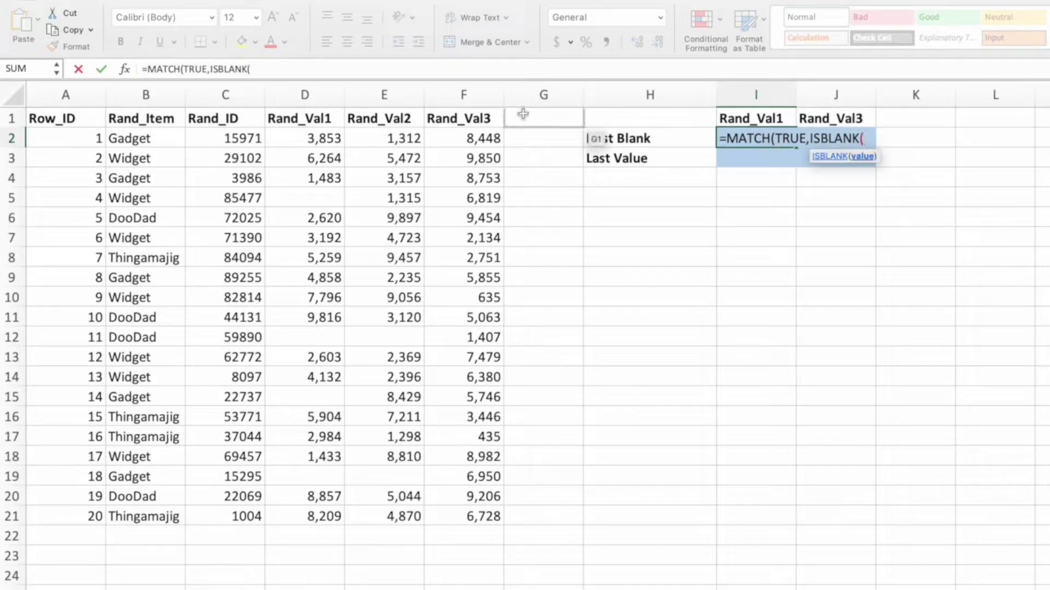
left_click(329, 94)
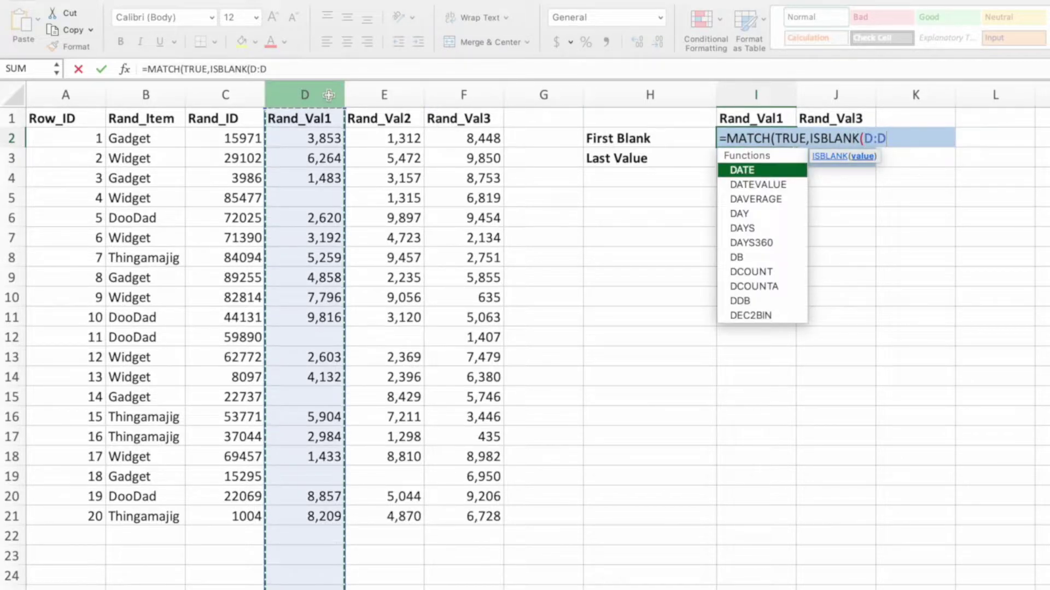
type(")")
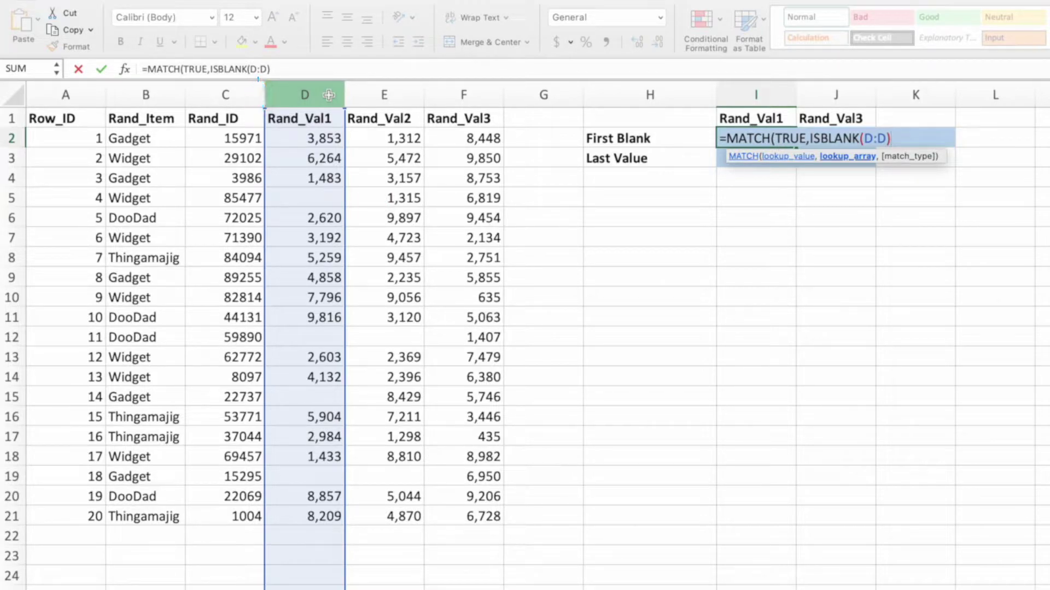
type(",0")
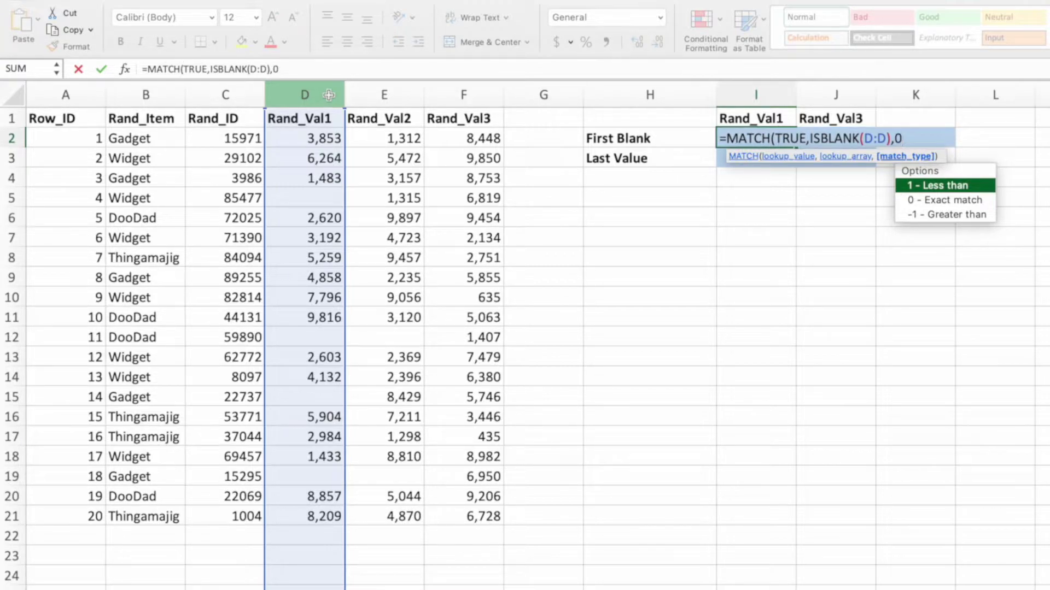
type(")")
key("Return")
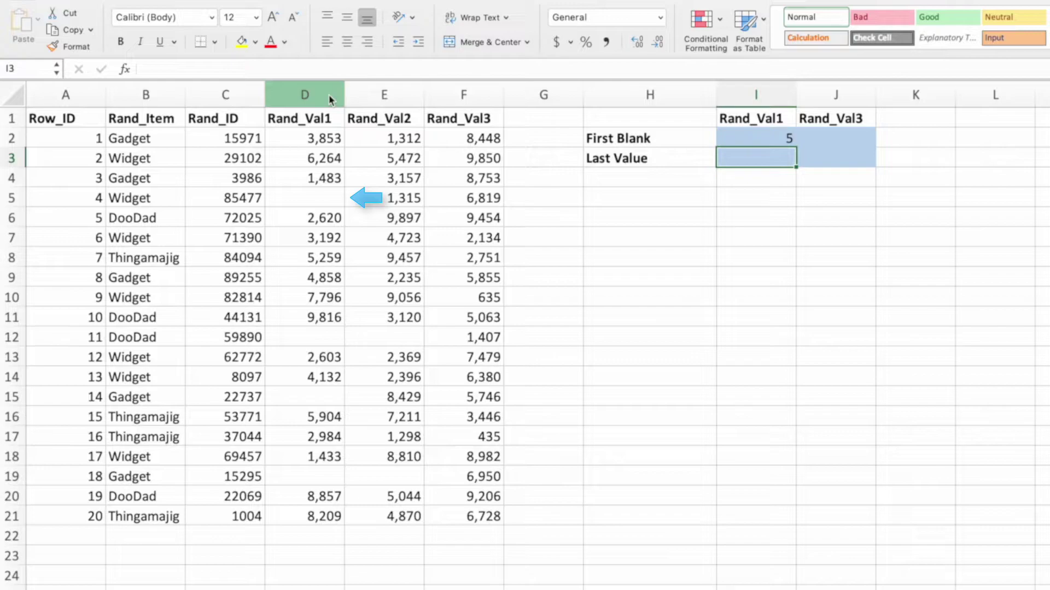
Step: Copy I2's MATCH formula into I3 with -1 appended, returning 4 as the last value row
left_click(726, 133)
left_click_drag(295, 69, 91, 61)
key("super+c")
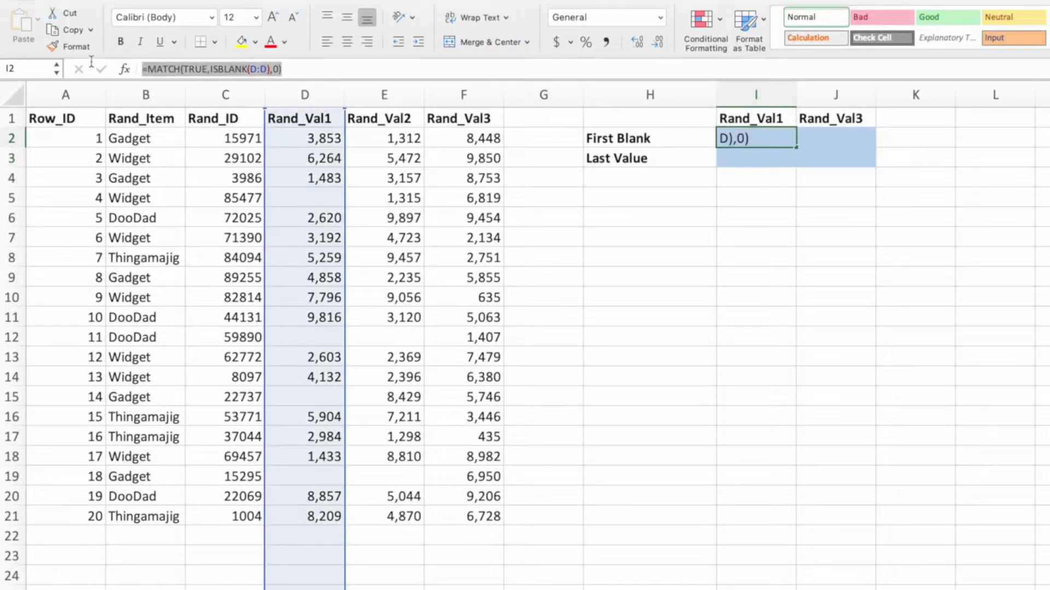
left_click(100, 69)
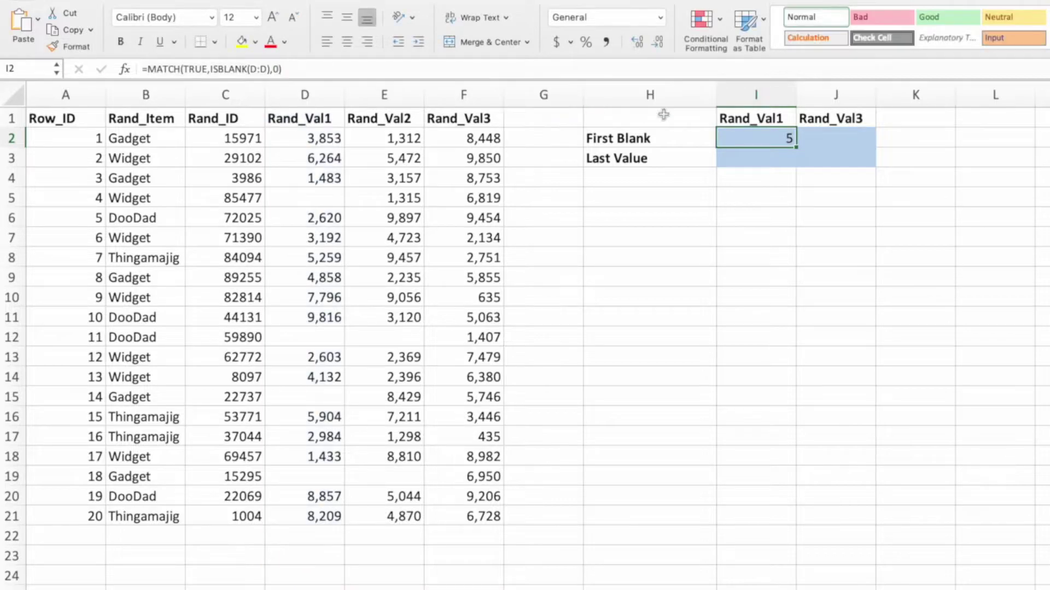
left_click(741, 158)
left_click(526, 72)
key("super+v")
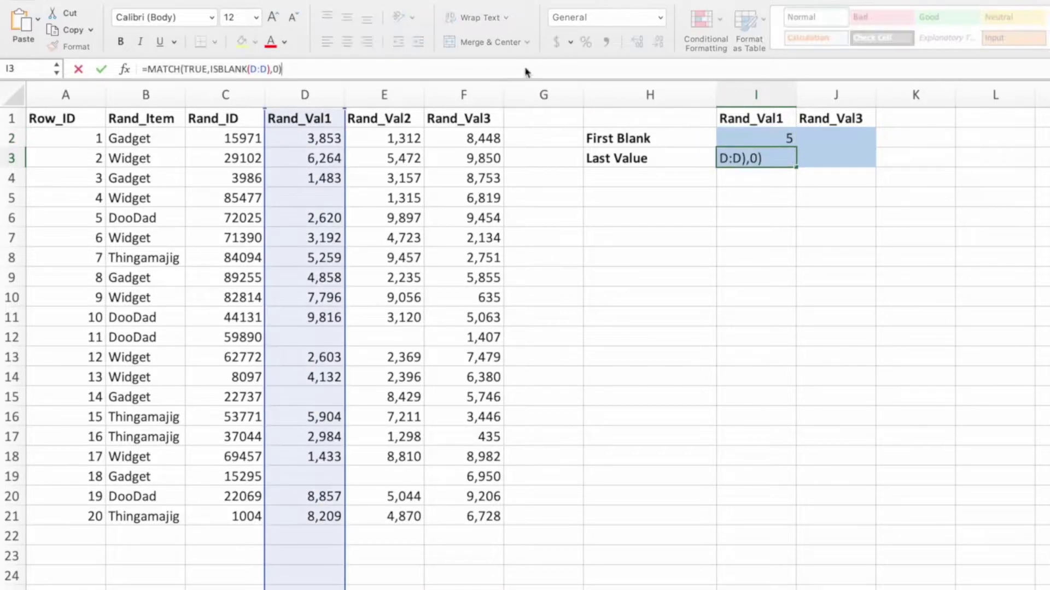
type("-1")
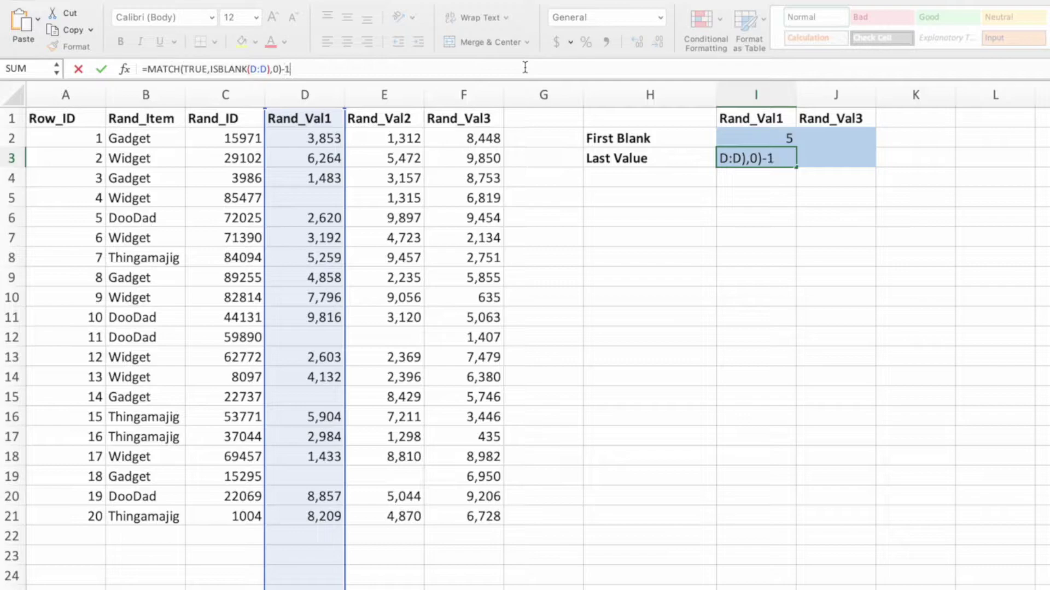
key("Return")
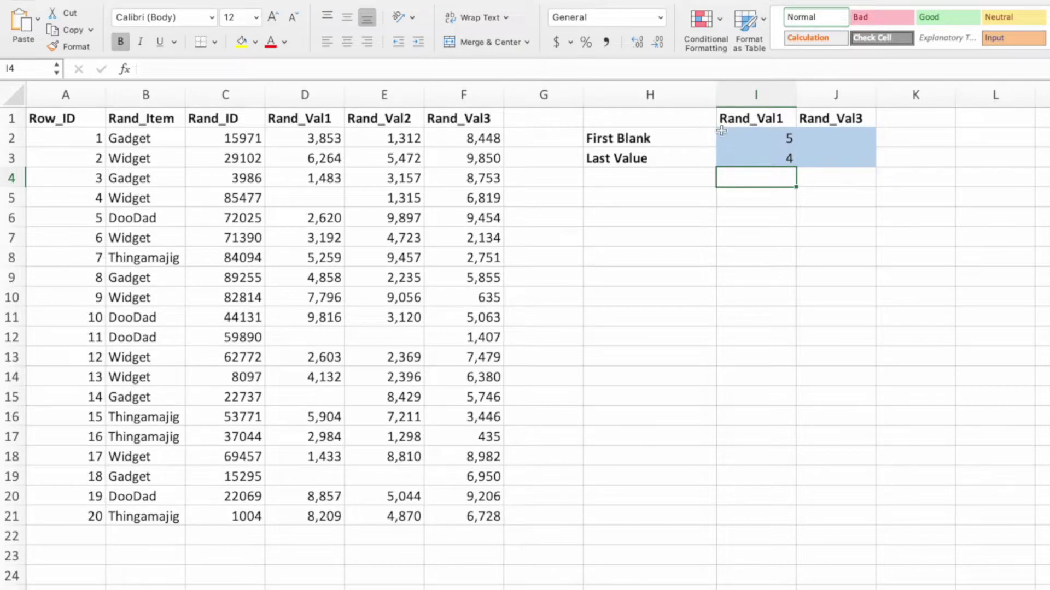
Step: Paste the first-blank formula into J2 and retarget ISBLANK to column F, returning 22
key("Up")
key("Up")
left_click(345, 69)
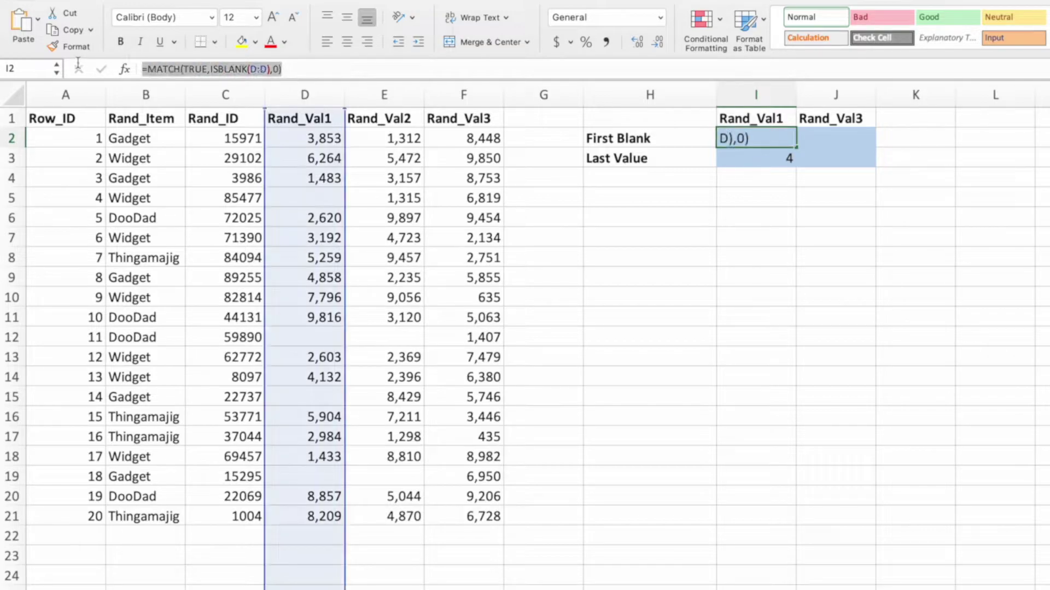
left_click(80, 68)
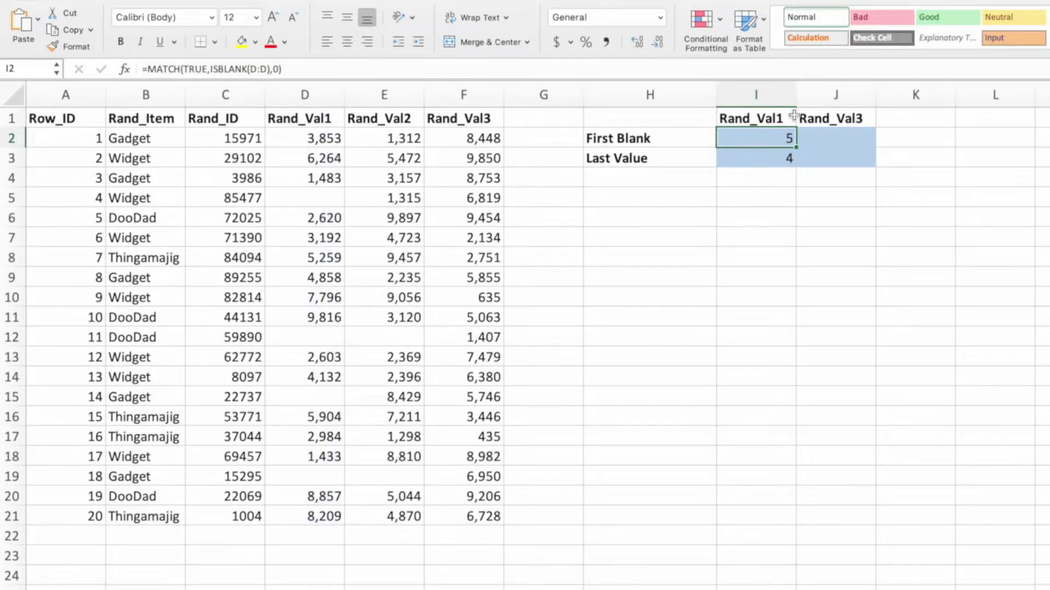
key("Tab")
left_click(530, 69)
key("ctrl+v")
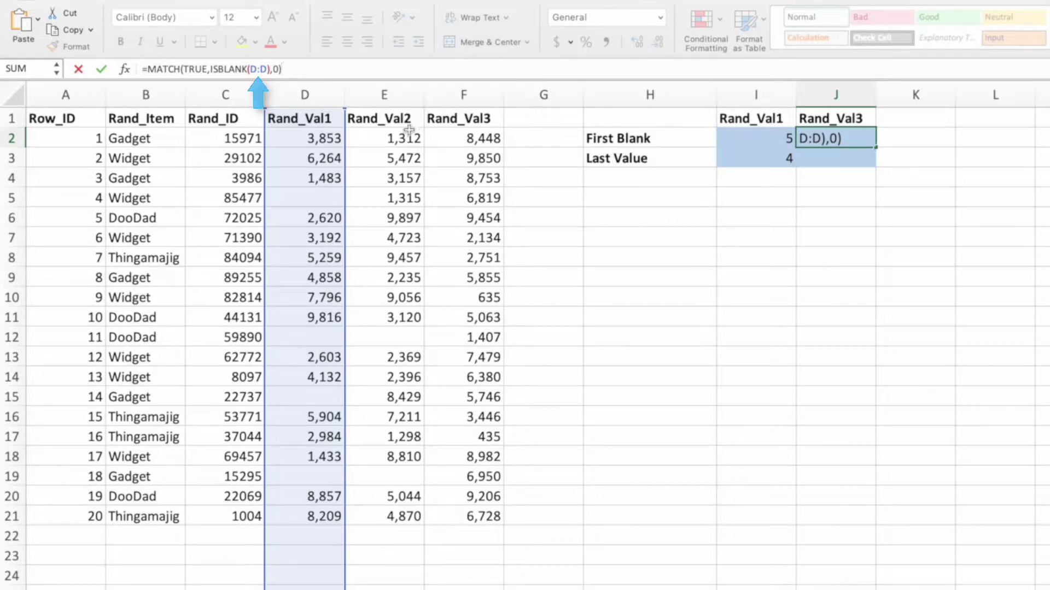
left_click_drag(345, 158, 442, 169)
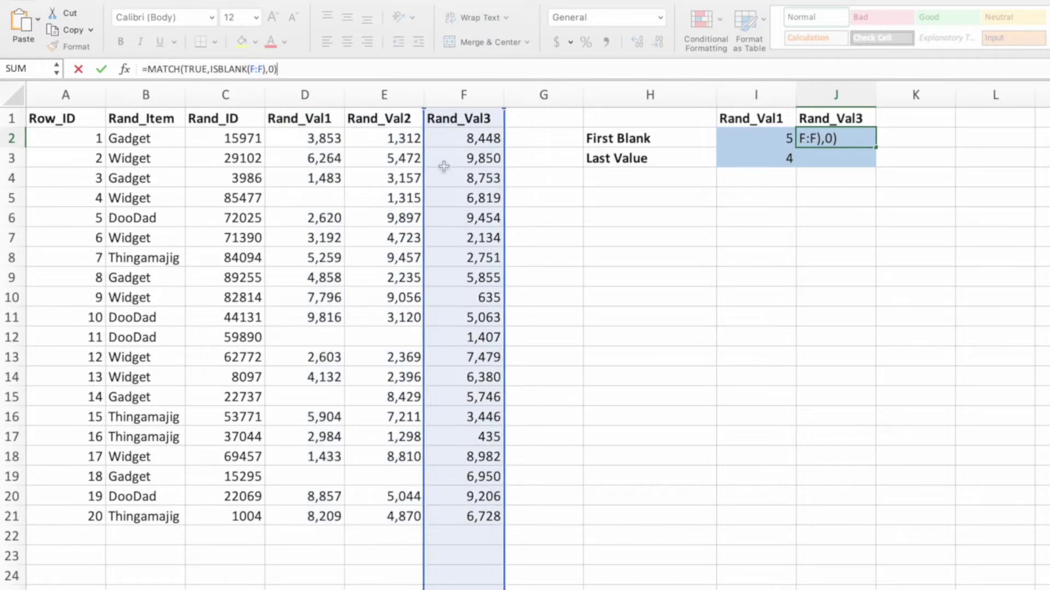
key("Return")
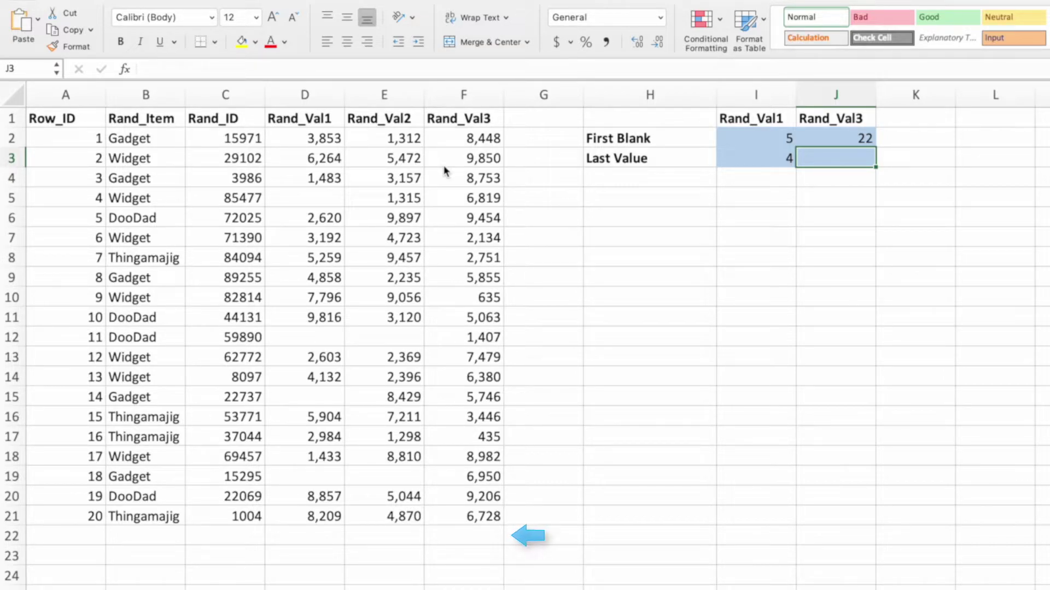
Step: Select J2's =MATCH(TRUE,ISBLANK(F:F),0) formula text for reuse
left_click(833, 137)
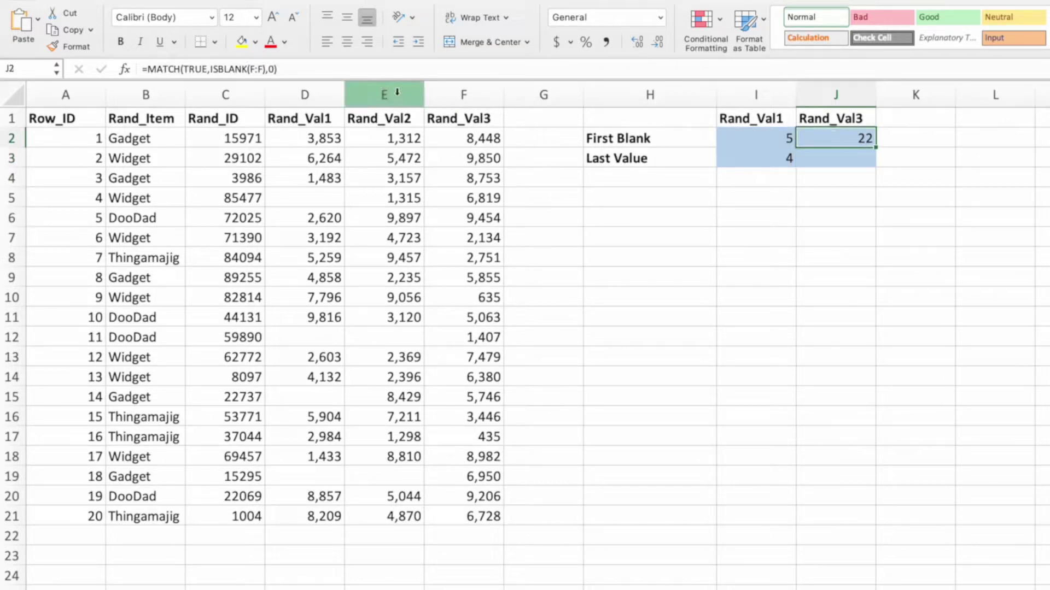
left_click_drag(343, 70, 104, 60)
key("super+c")
left_click(102, 68)
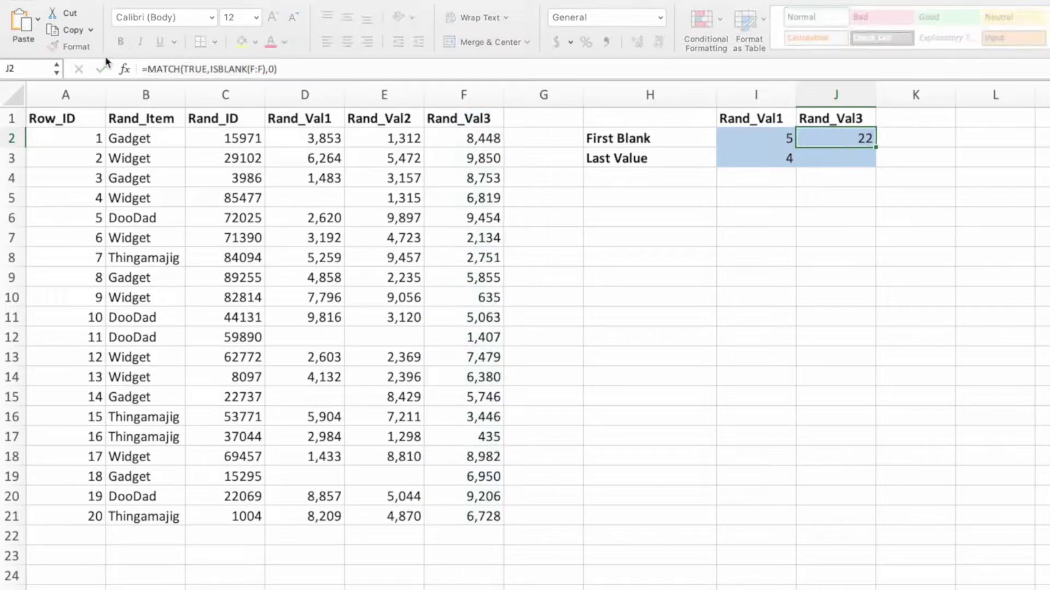
Step: Paste the column F first-blank formula into J3 with -1 appended, giving 21
left_click(805, 157)
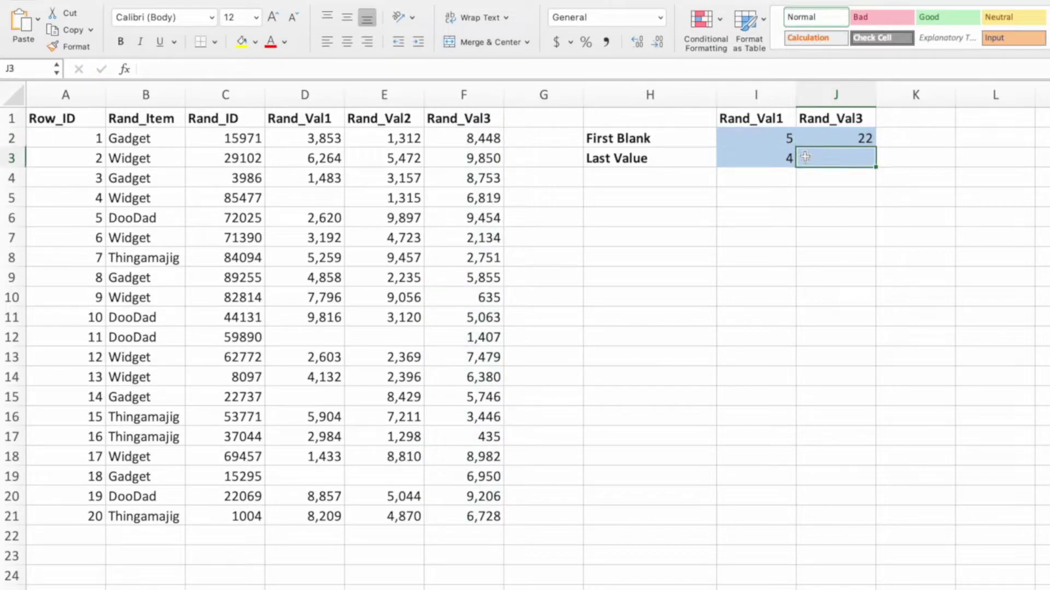
left_click(636, 70)
key("super+v")
type("-1")
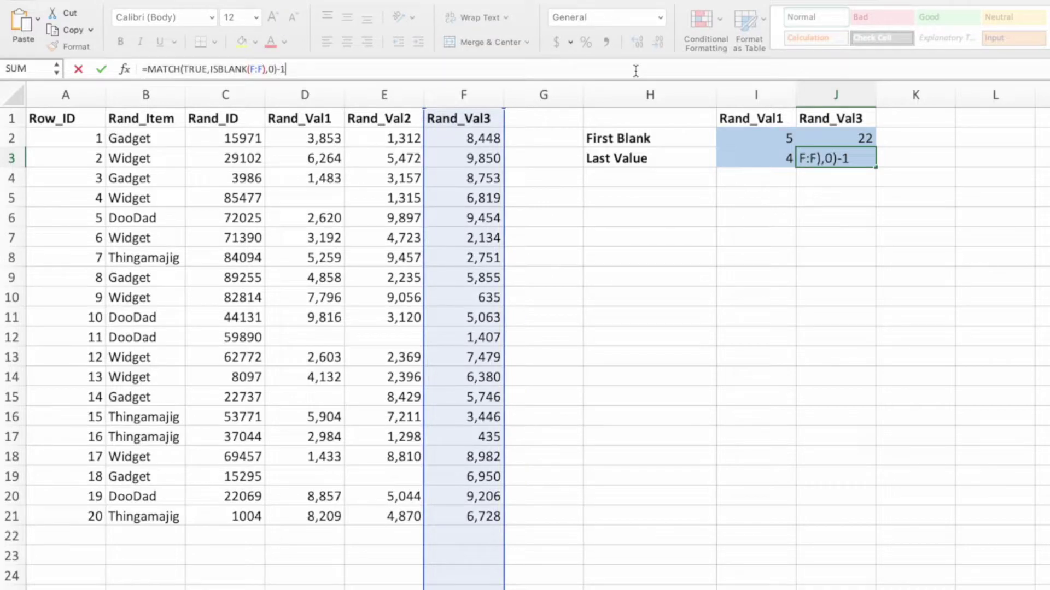
key("Return")
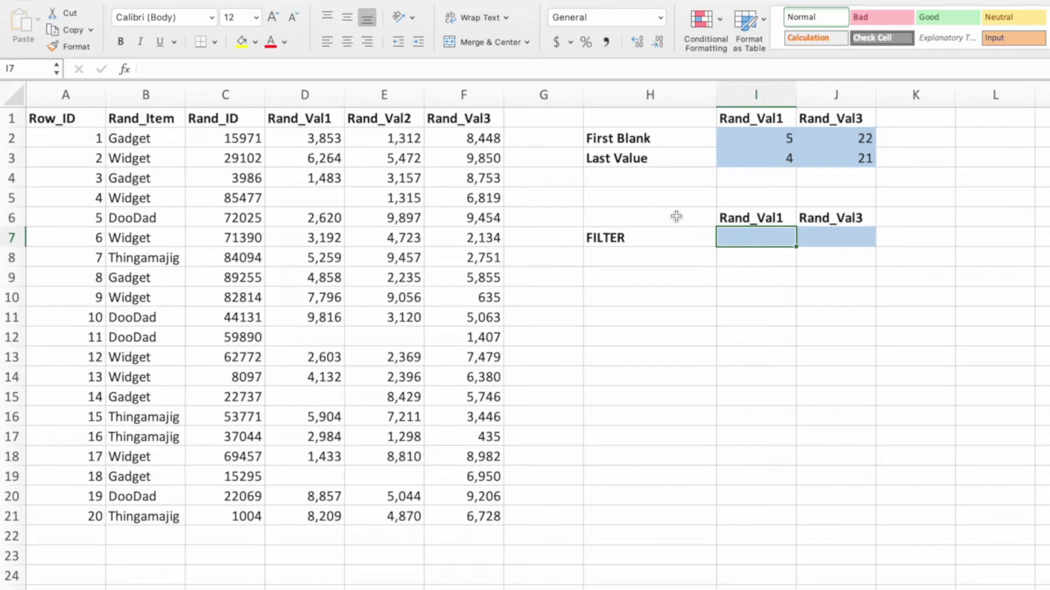
Step: Start I7's formula as =FILTER(ROW(D2:D21) using the Rand_Val1 value range
type("=FILT")
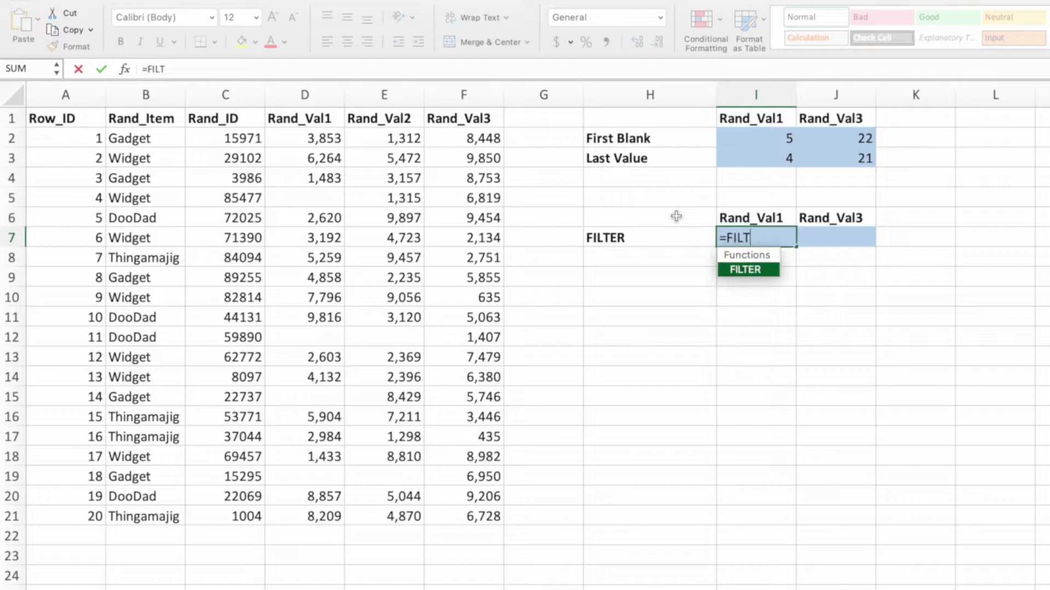
type("ER(")
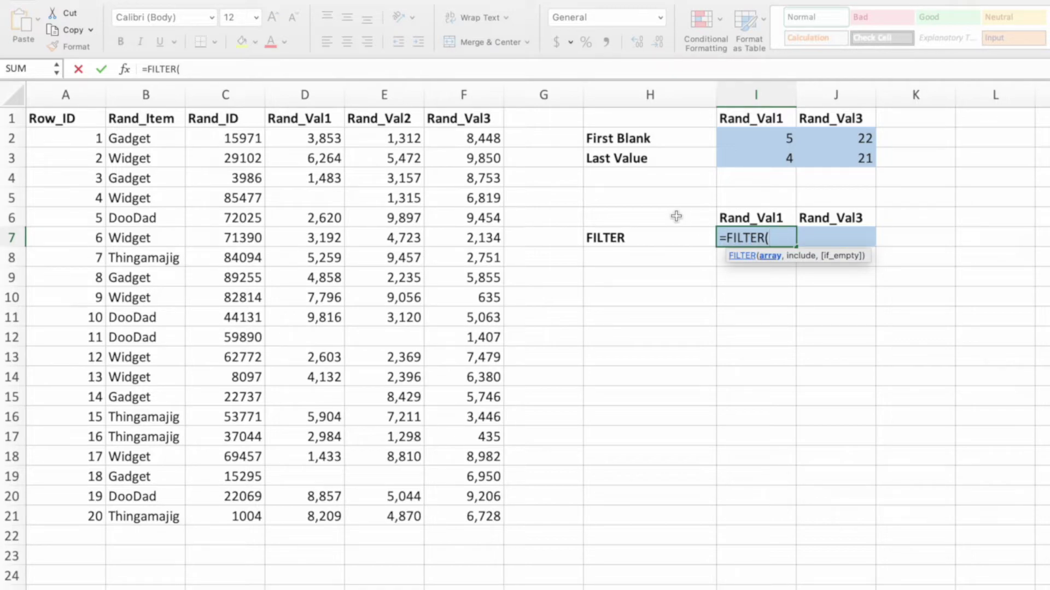
type("ROW(")
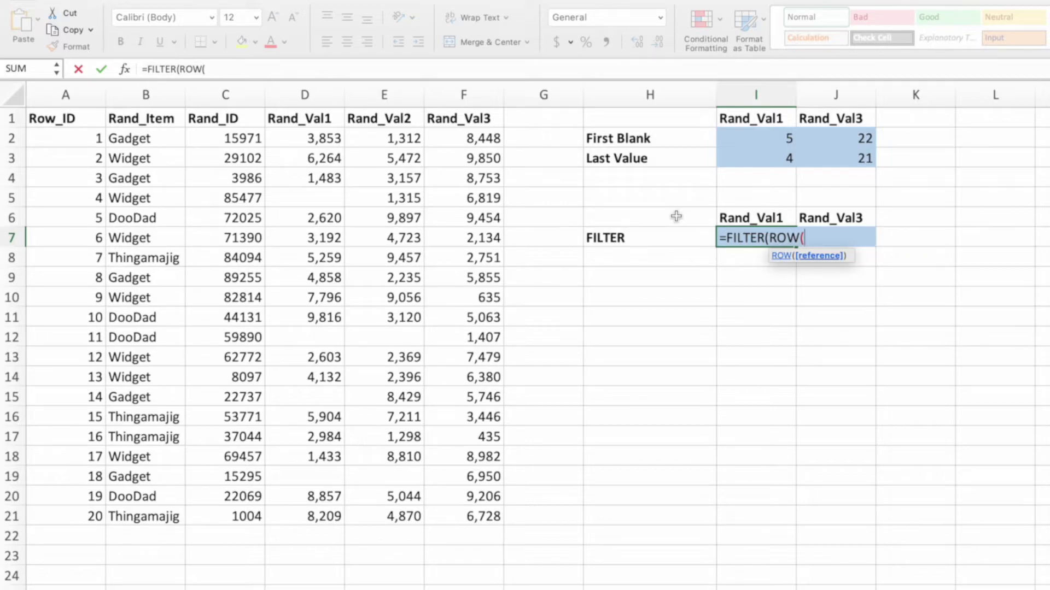
left_click_drag(306, 139, 298, 511)
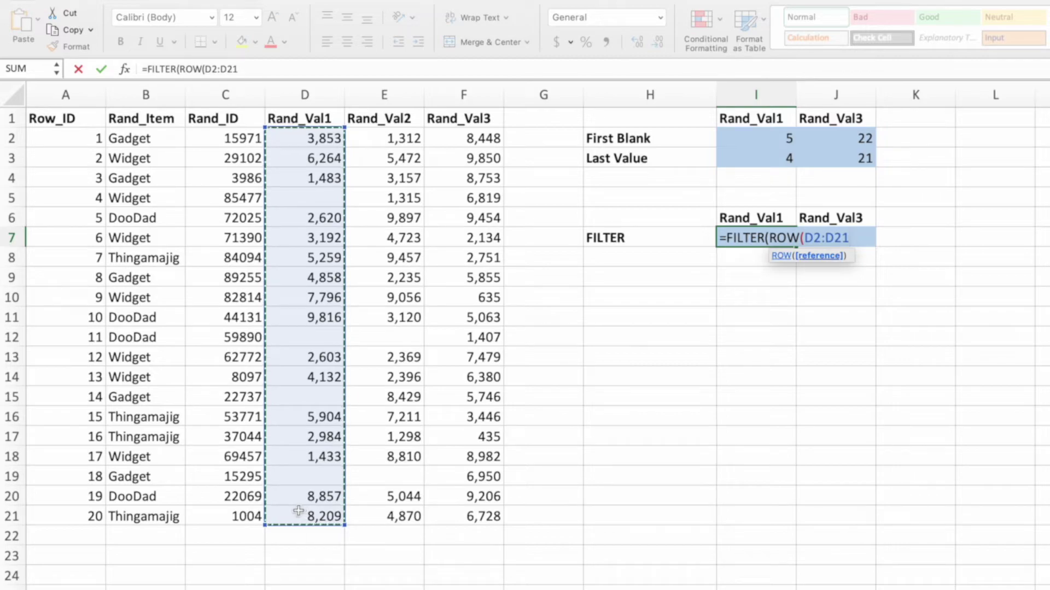
type(")")
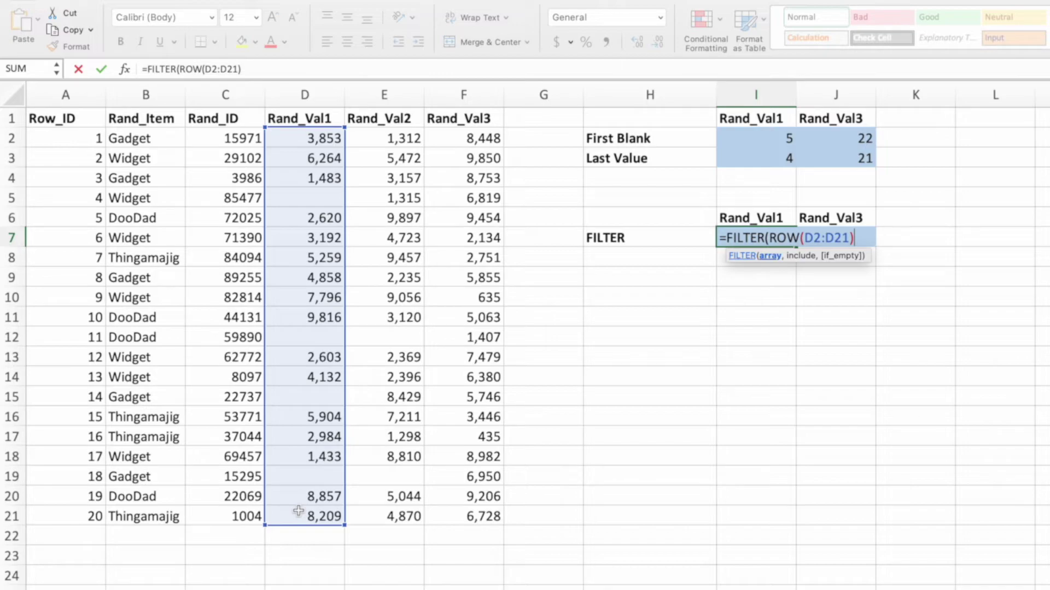
Step: Finish I7 with ,ISBLANK(D2:D21),"no blanks"), spilling blank rows 5, 12, 15, 19
type(",I")
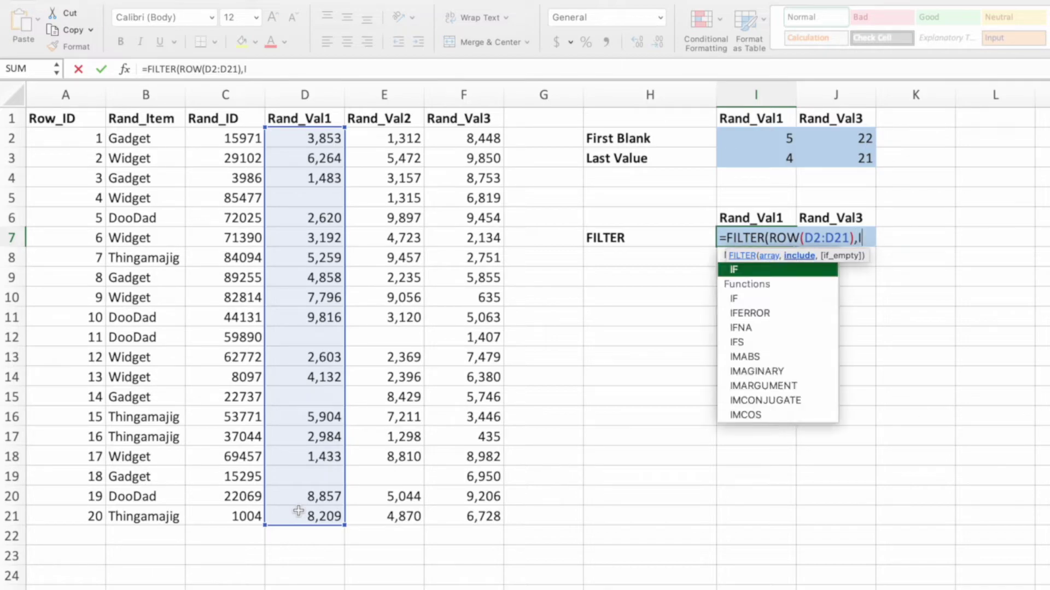
type("SBLANK")
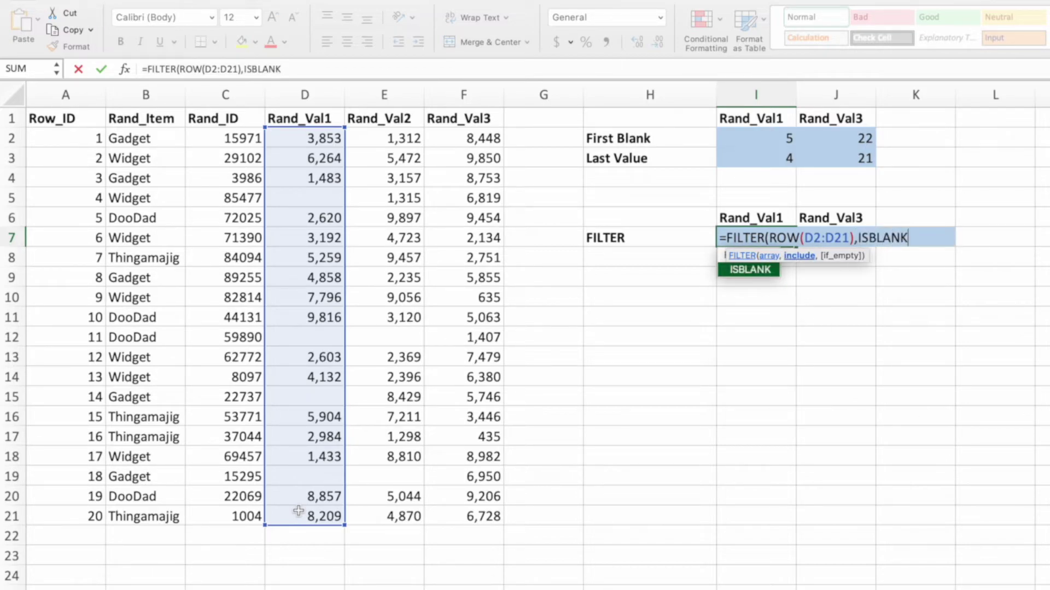
type("(")
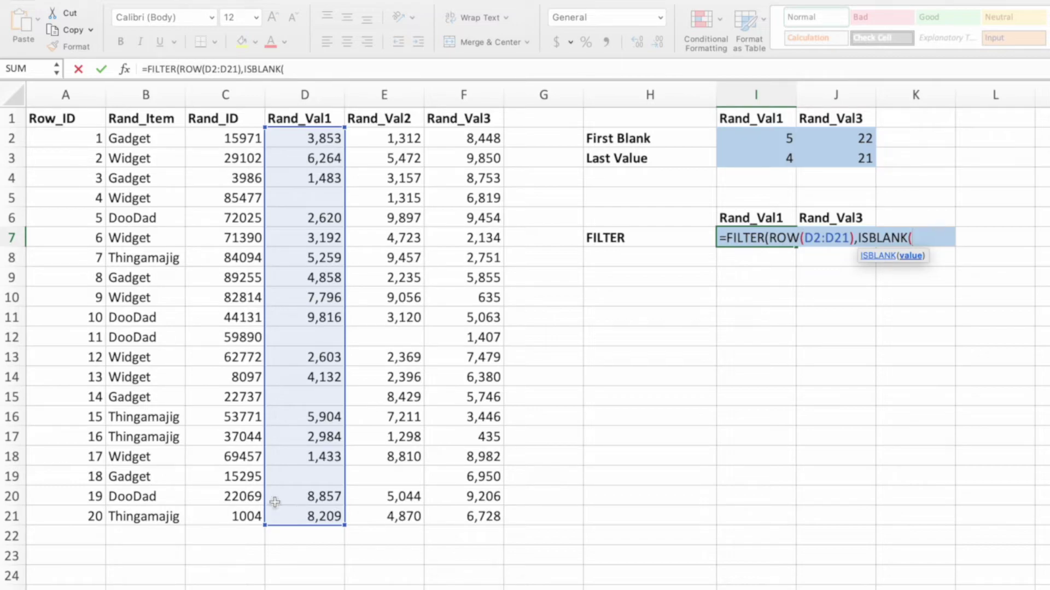
left_click(288, 138)
left_click_drag(288, 137, 286, 514)
type(")")
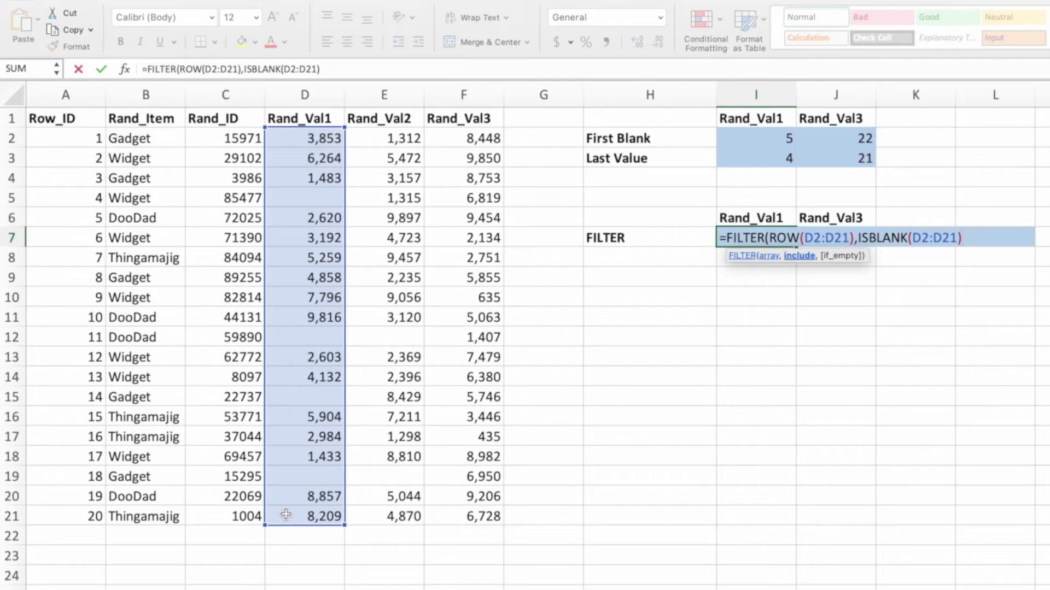
type(",")
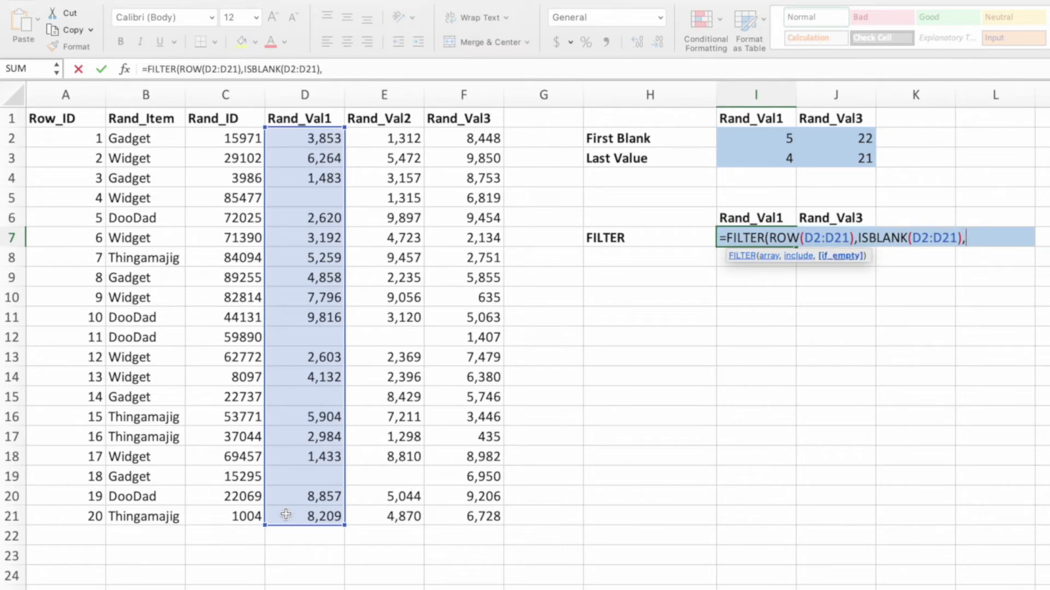
type("\"no blank")
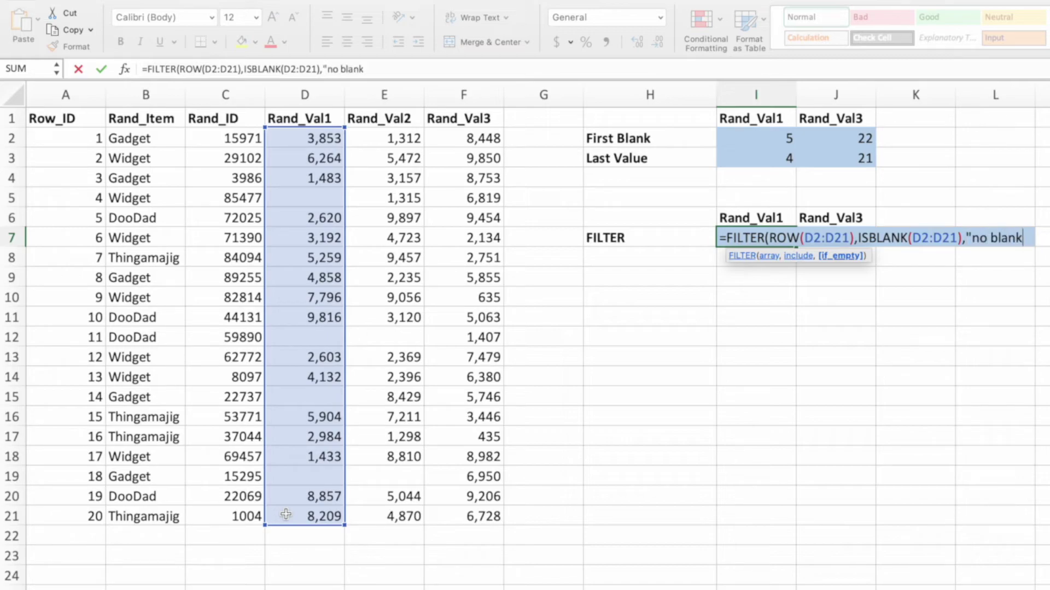
type("s\")")
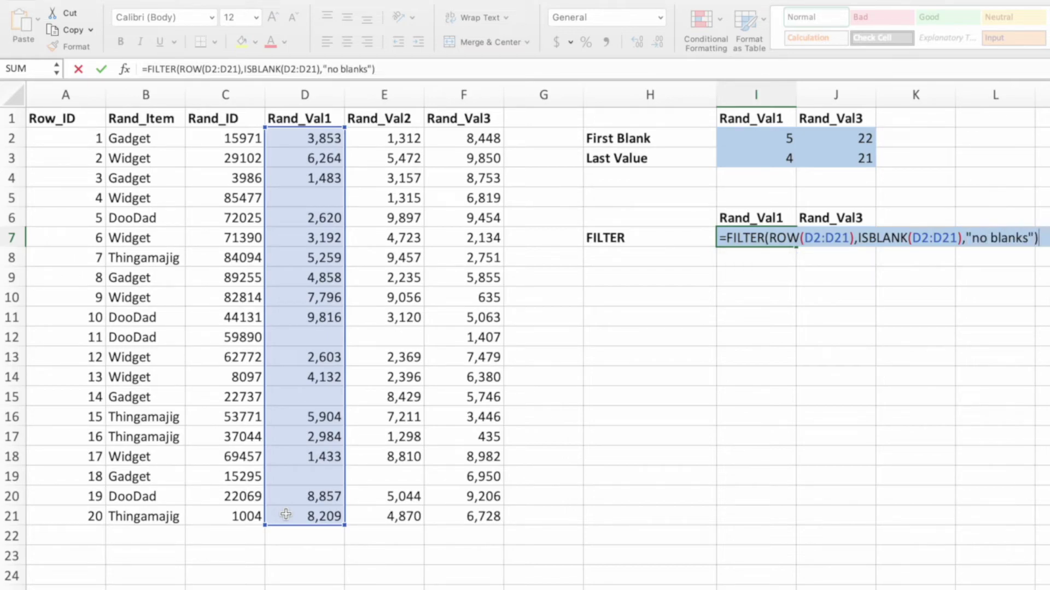
key("Return")
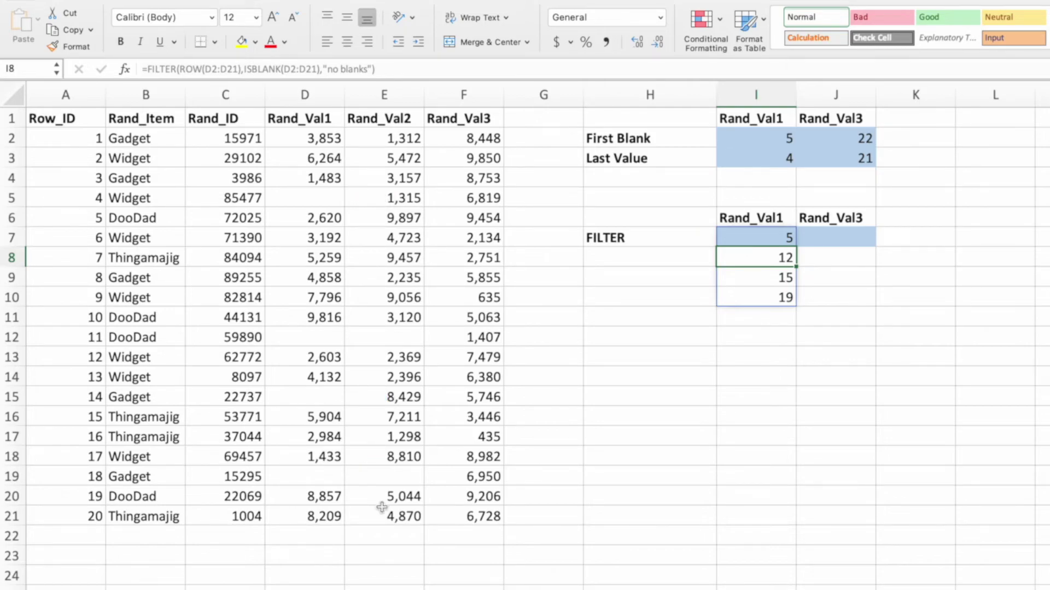
Step: Copy I7's FILTER formula text from the formula bar without changing the cell
left_click(733, 238)
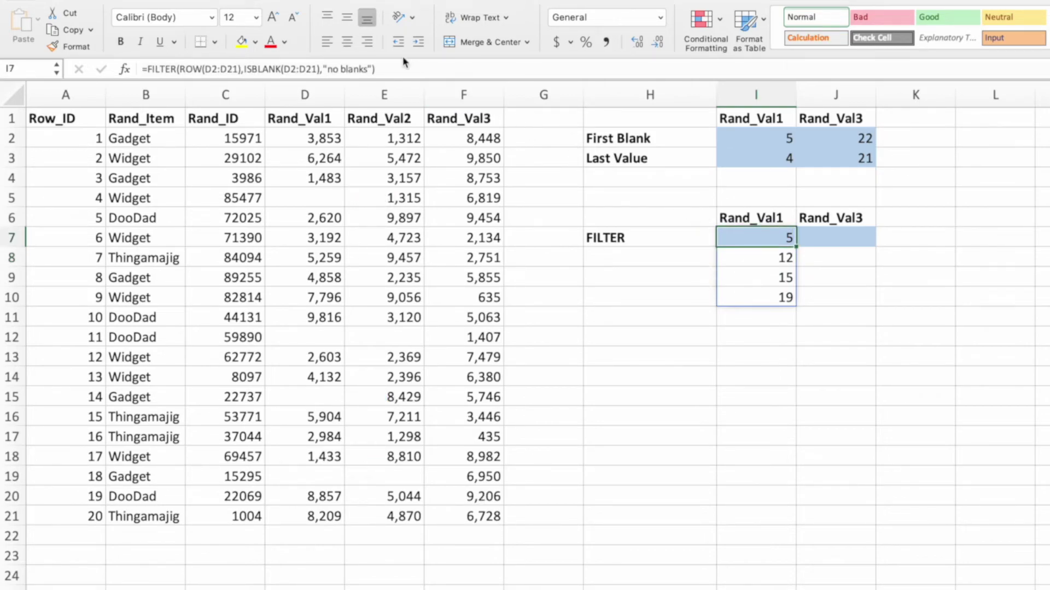
left_click_drag(390, 68, 30, 68)
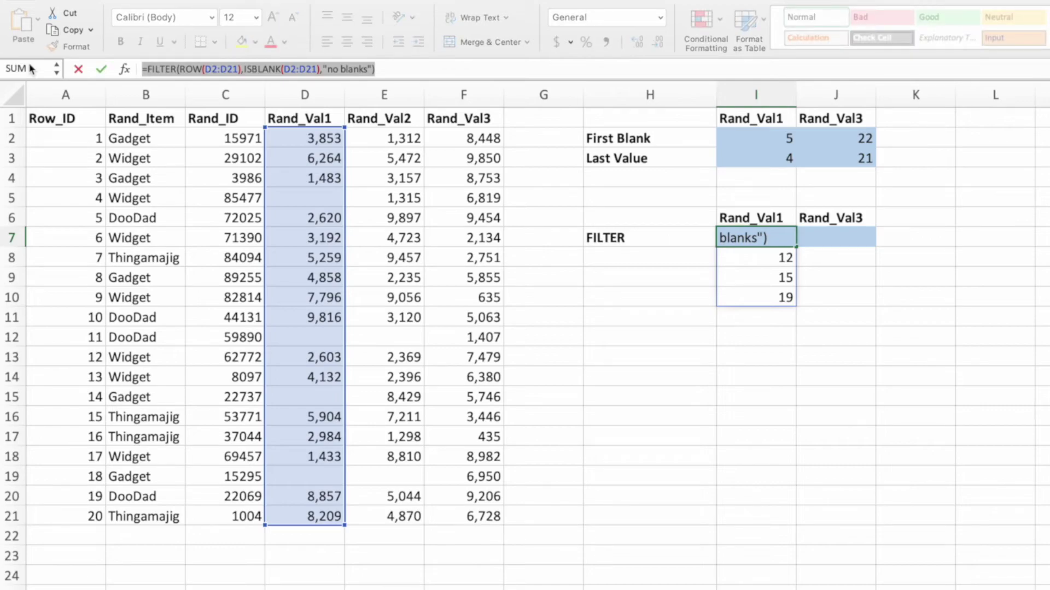
key("super+c")
key("Escape")
Step: Paste the FILTER formula into J7 with both ranges moved to F2:F21, returning "no blanks"
left_click(822, 237)
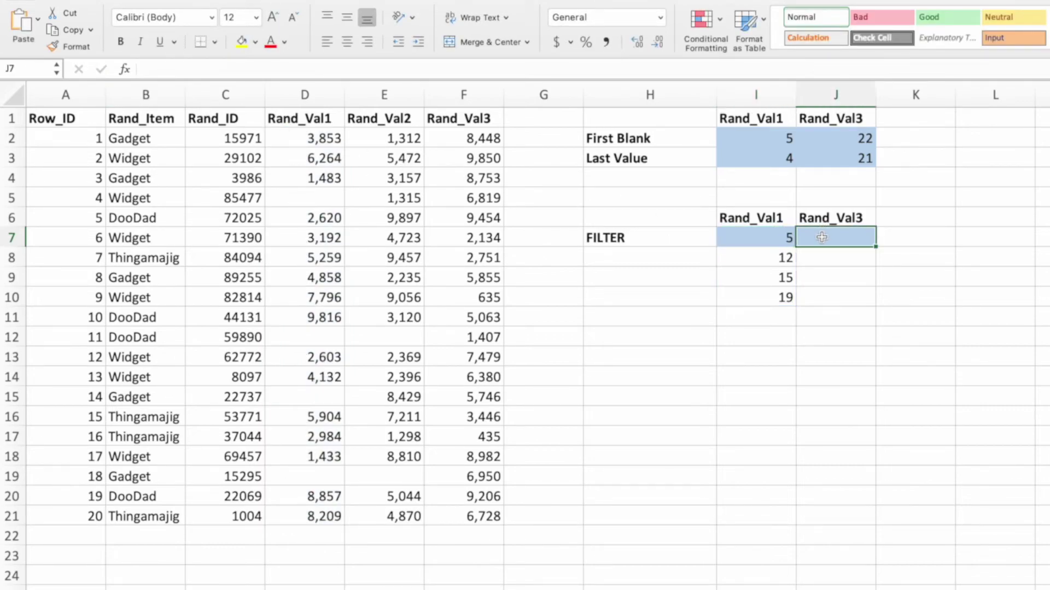
left_click(473, 68)
key("super+v")
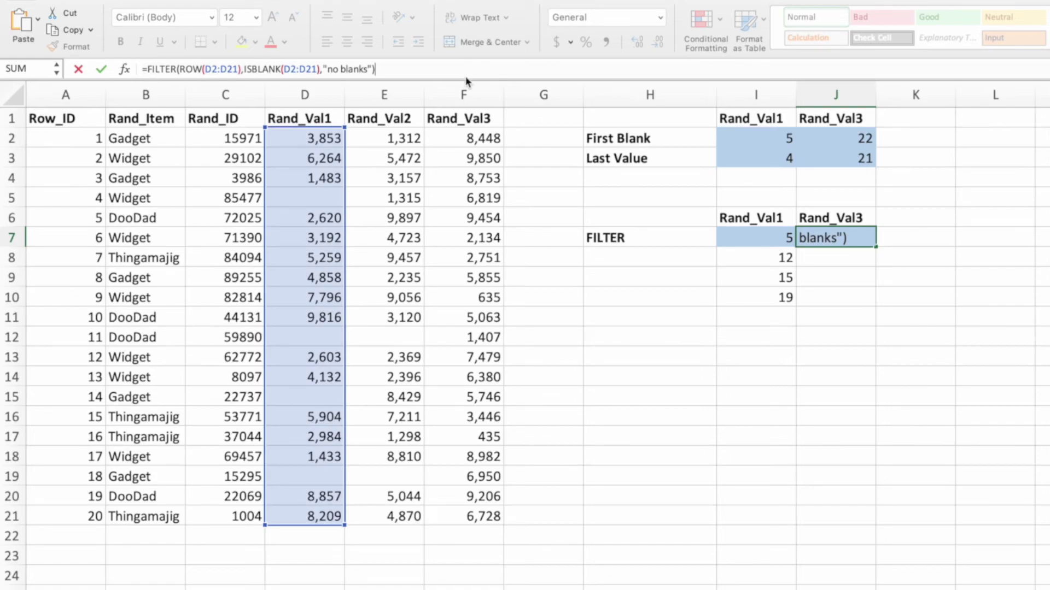
left_click_drag(345, 180, 504, 184)
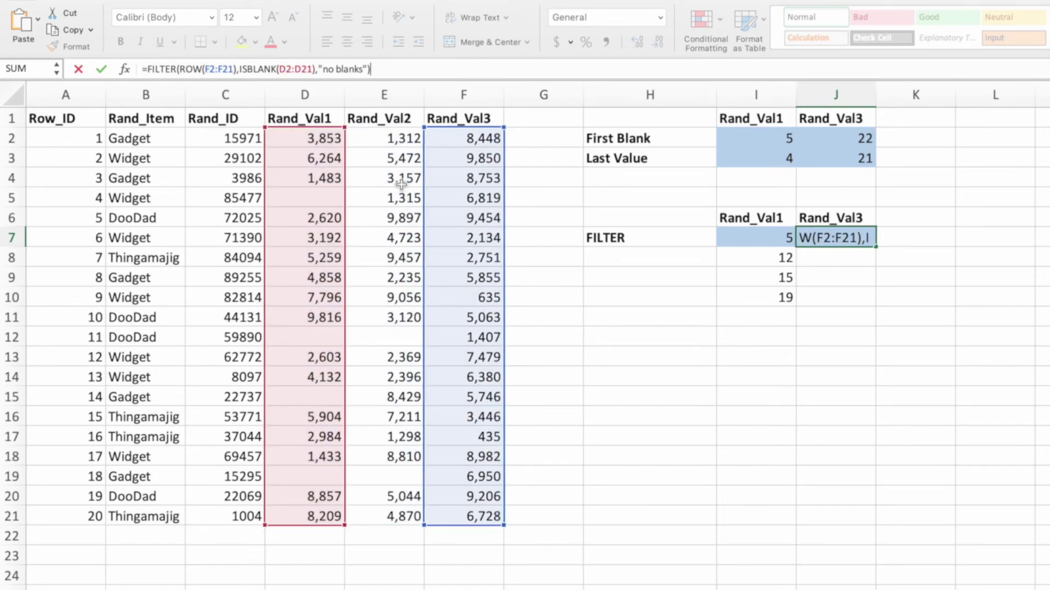
left_click_drag(345, 189, 425, 189)
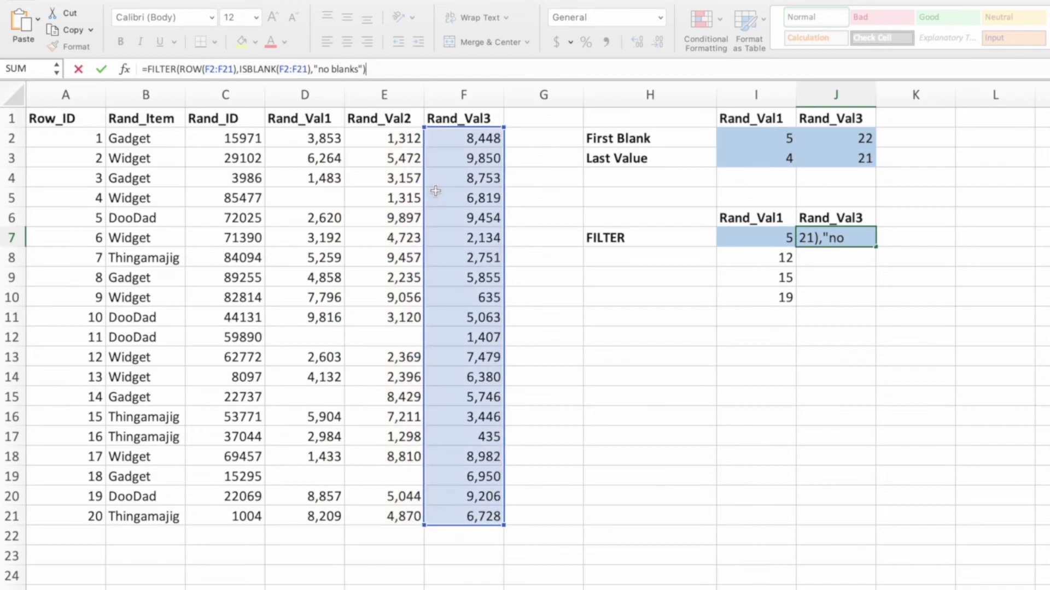
key("Return")
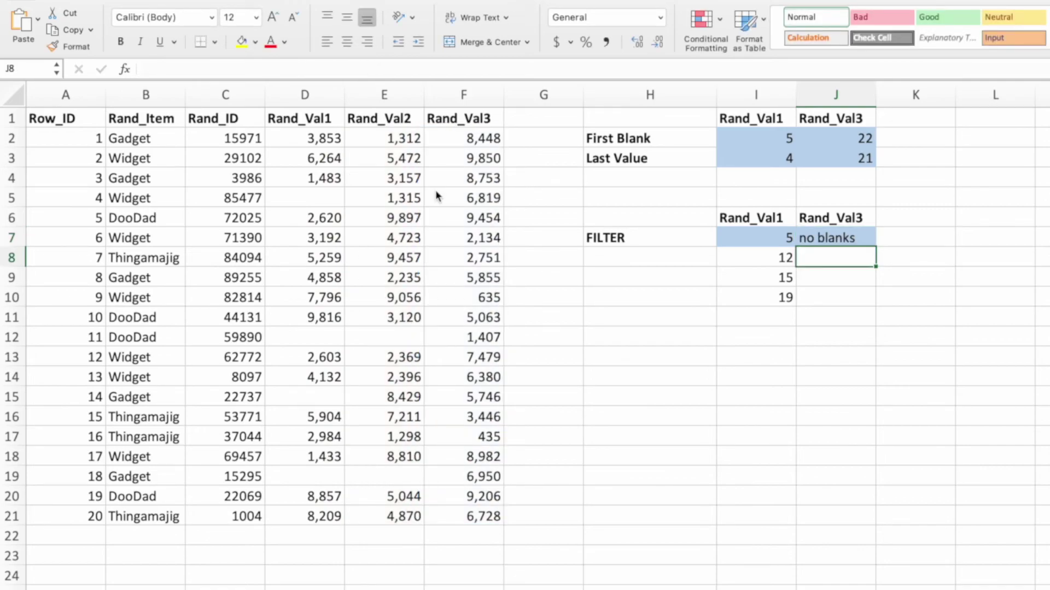